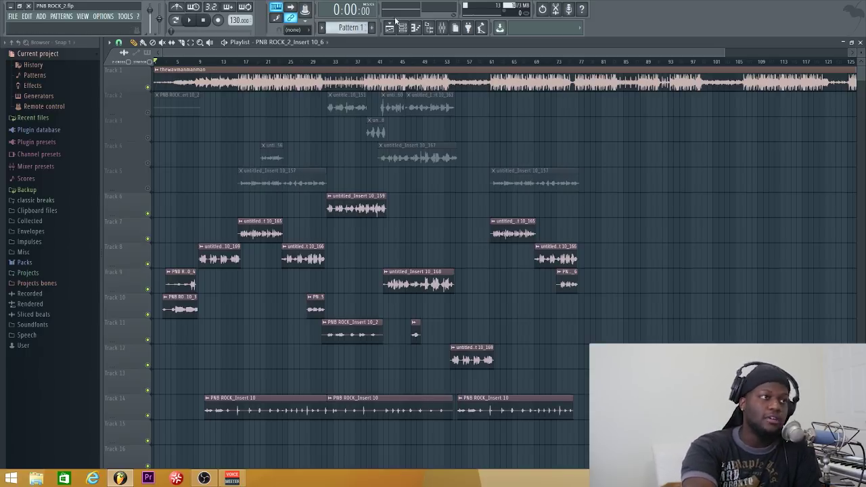
Show the mixer and examine the Auto-Tune Evo settings on Insert 11.
left_click(442, 28)
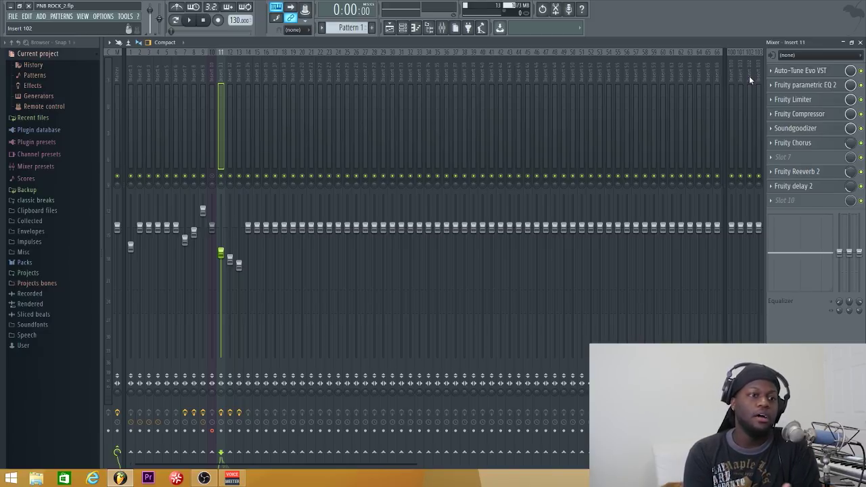
left_click(800, 72)
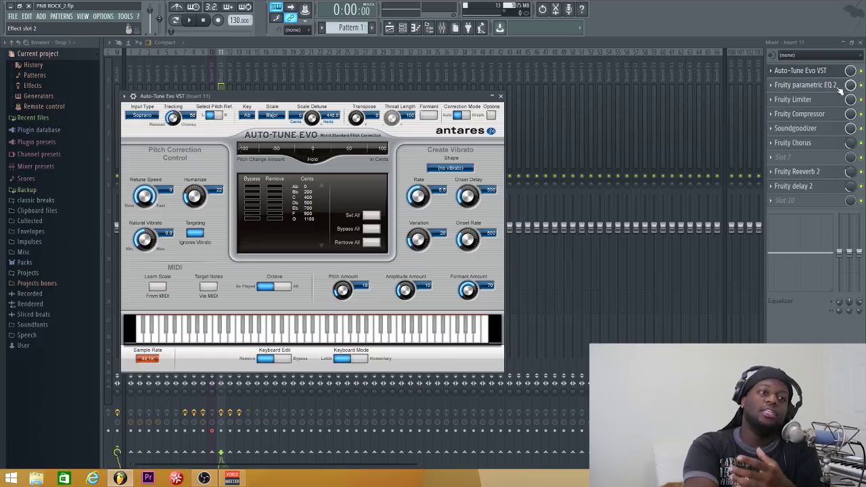
Boost band 3 to the maximum in Insert 11's Fruity Parametric EQ 2 and widen its bandwidth.
left_click(820, 87)
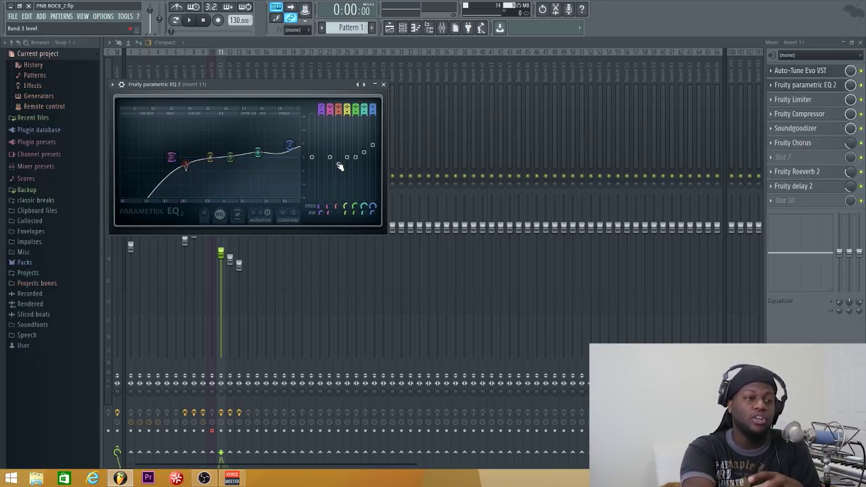
left_click_drag(339, 165, 339, 117)
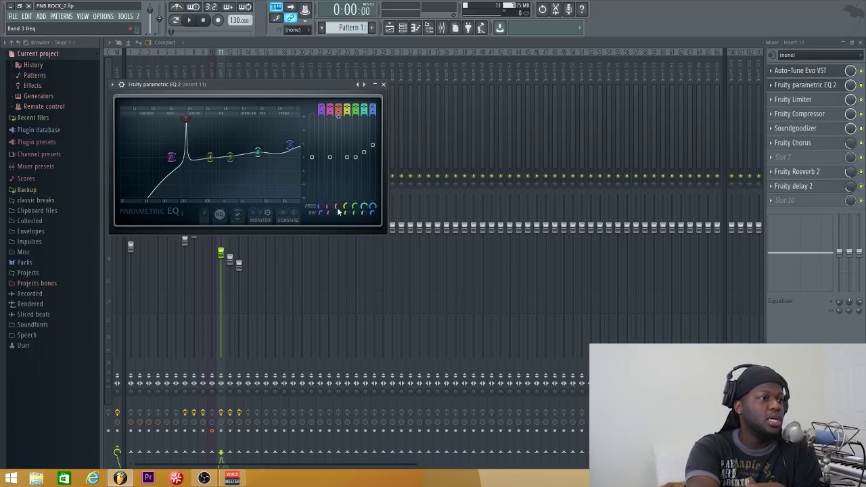
mouse_move(337, 213)
left_mouse_down()
mouse_move(337, 186)
mouse_move(336, 205)
left_mouse_up()
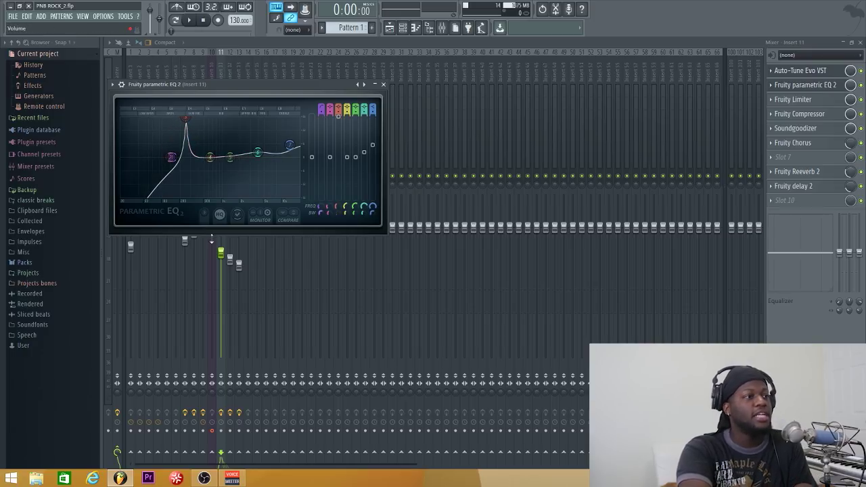
Clear the mixer and plugin windows from view and mute Track 1 in the playlist.
left_click(859, 42)
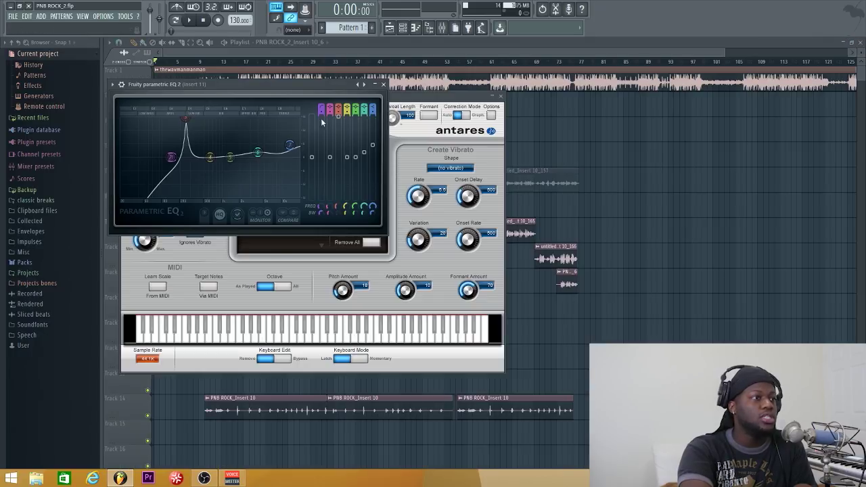
left_click(501, 96)
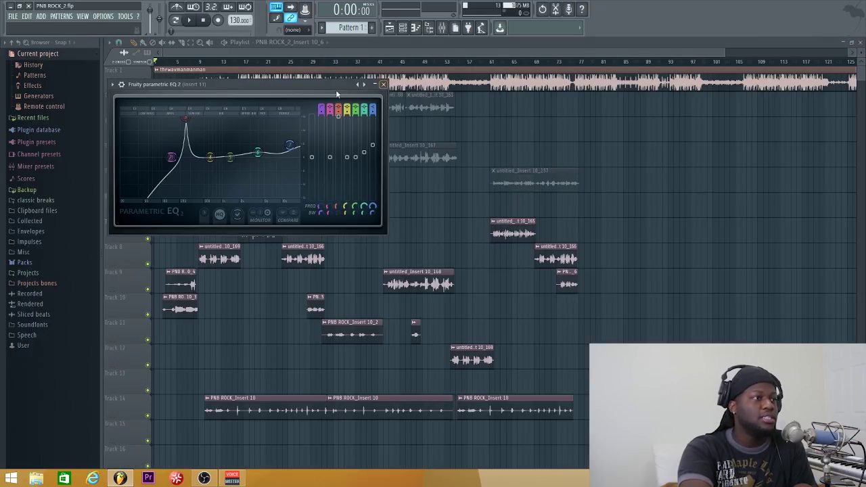
left_click_drag(336, 86, 361, 151)
left_click(147, 87)
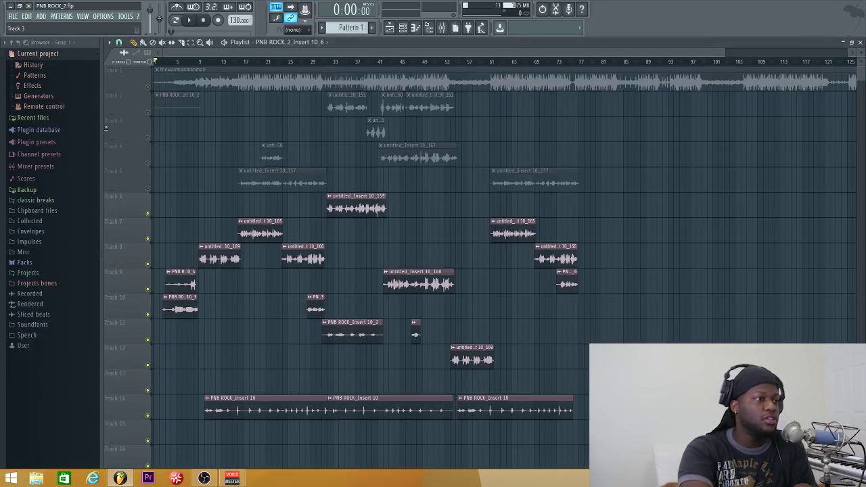
Play the song from about bar 10 with the mixer in view.
key("space")
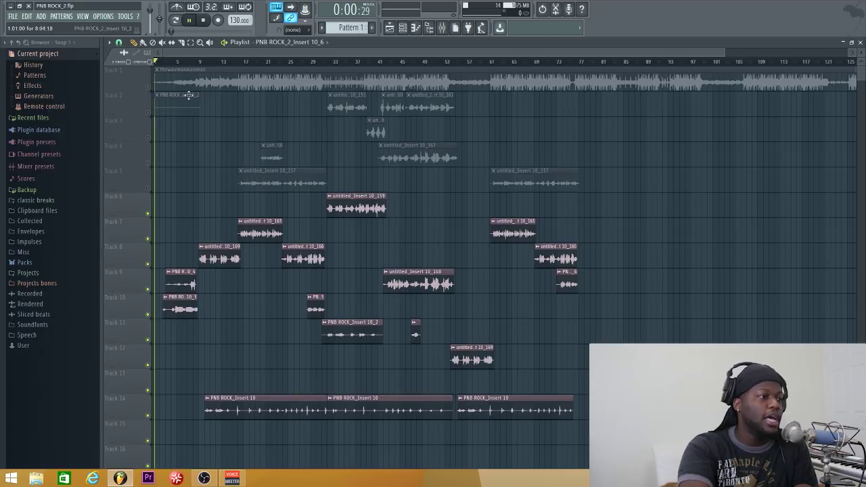
left_click(206, 62)
key("F9")
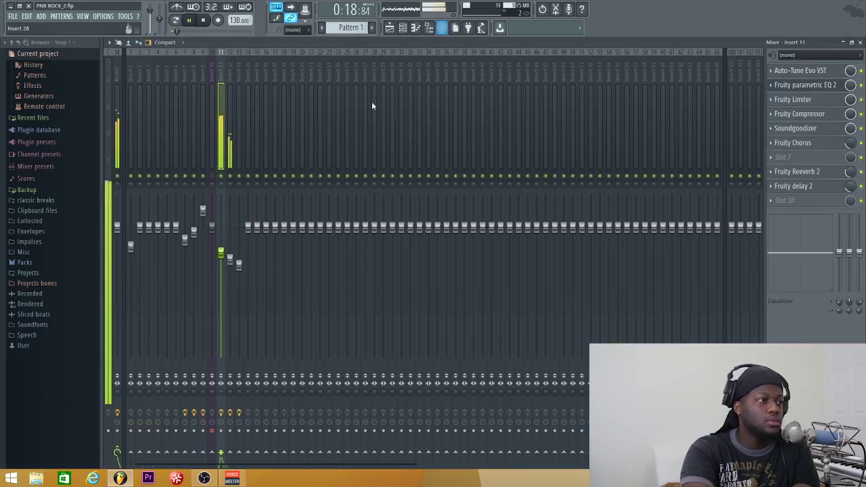
Sweep band 3's frequency in Insert 11's Parametric EQ 2 during playback, stop playback, and lower the band to a slight cut.
left_click(819, 85)
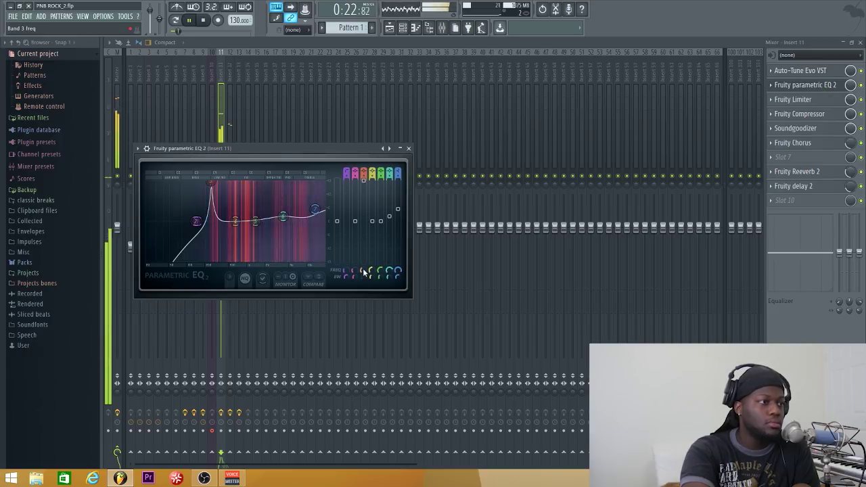
mouse_move(363, 271)
left_mouse_down()
mouse_move(363, 298)
mouse_move(363, 240)
mouse_move(363, 280)
left_mouse_up()
key("space")
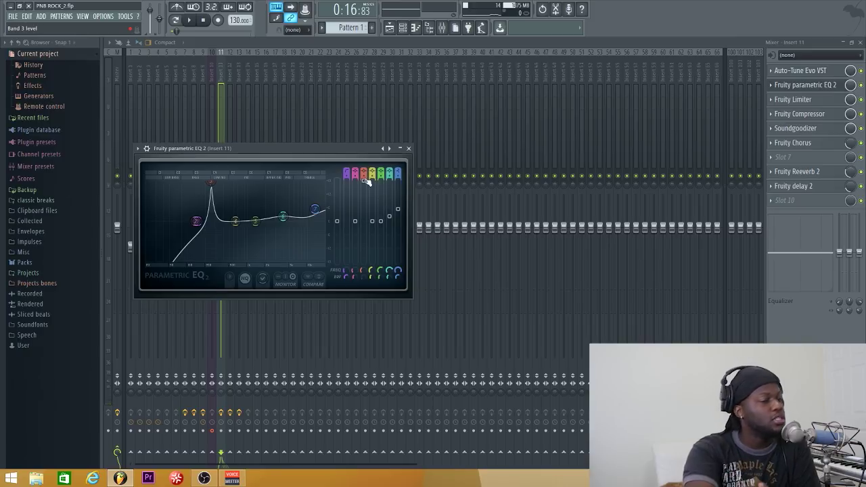
left_click_drag(365, 181, 366, 233)
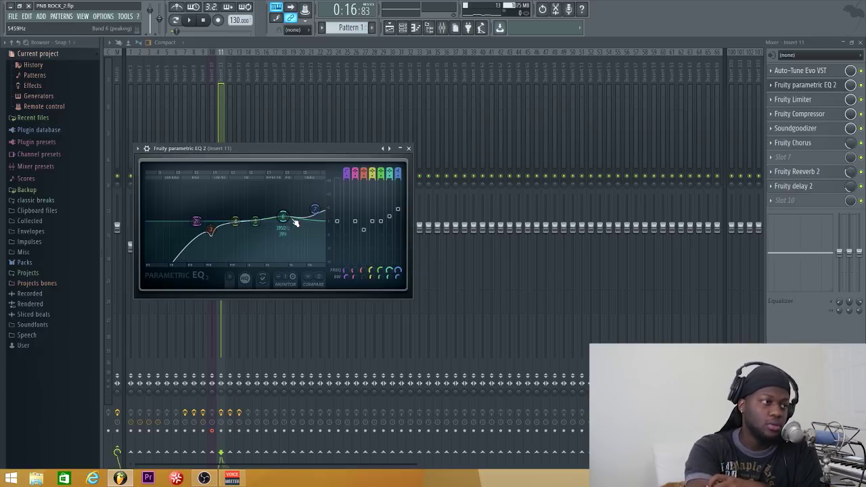
Examine the Fruity Limiter's COMP settings and the Fruity Compressor settings on Insert 11.
left_click(814, 102)
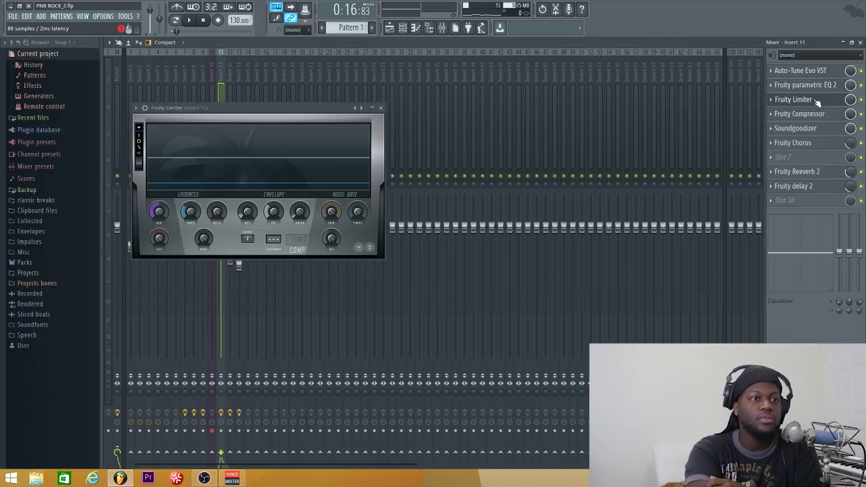
left_click(301, 249)
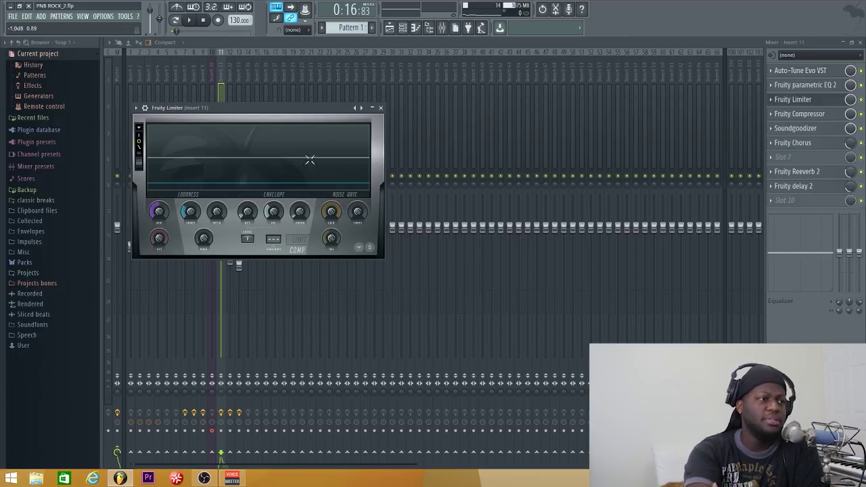
left_click(381, 109)
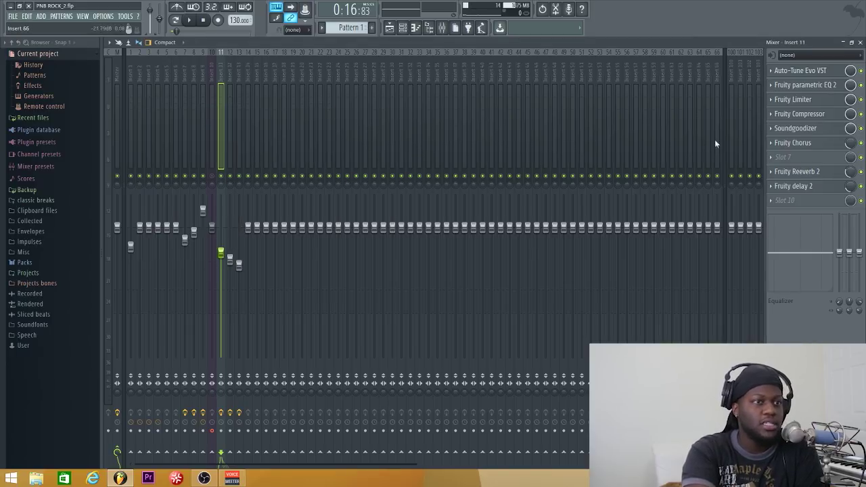
left_click(798, 113)
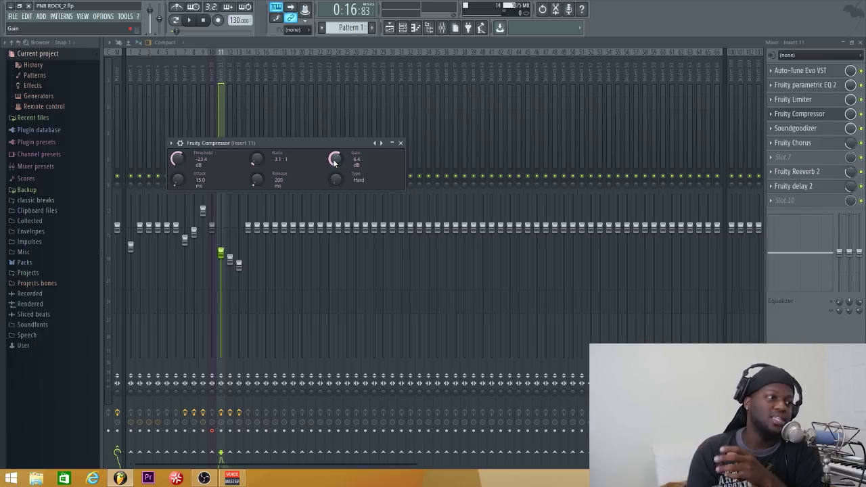
left_click(399, 142)
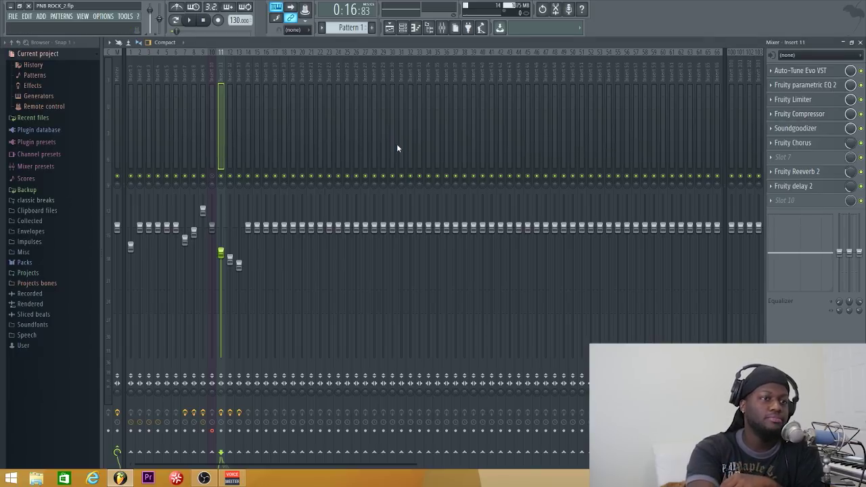
Audition Insert 11's Soundgoodizer at about half amount during playback, then return it to a low amount and close it.
left_click(820, 129)
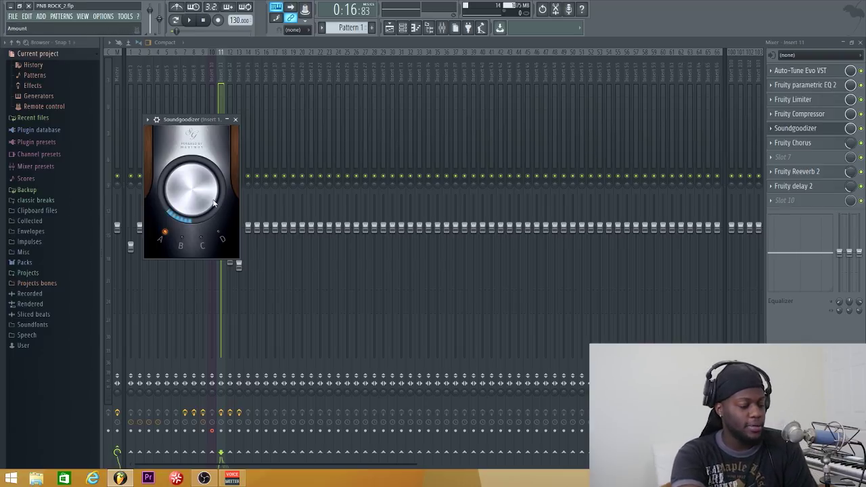
key("space")
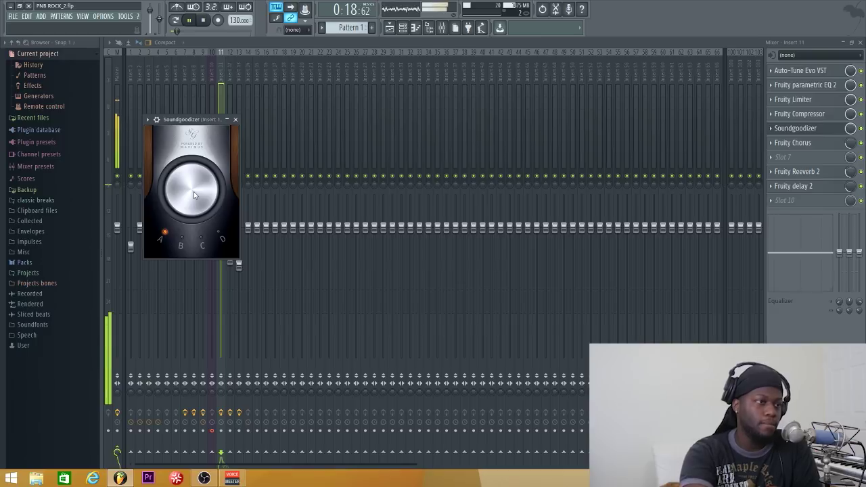
left_click_drag(194, 194, 194, 156)
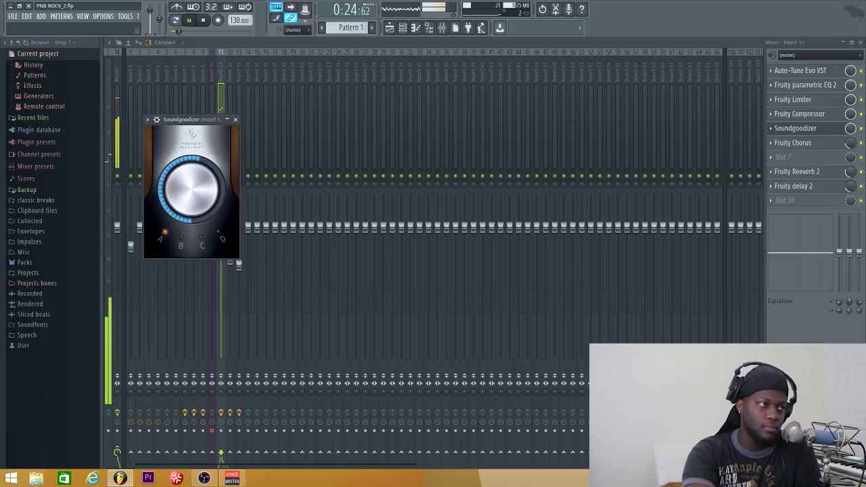
left_click_drag(193, 155, 193, 185)
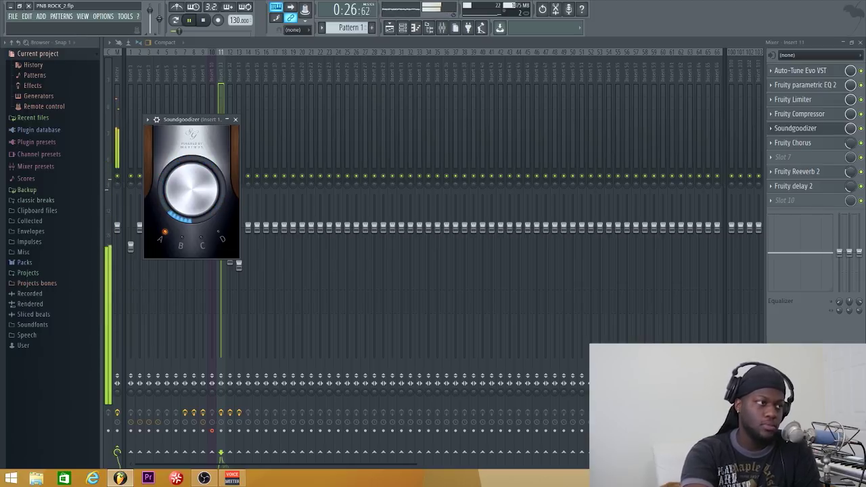
key("space")
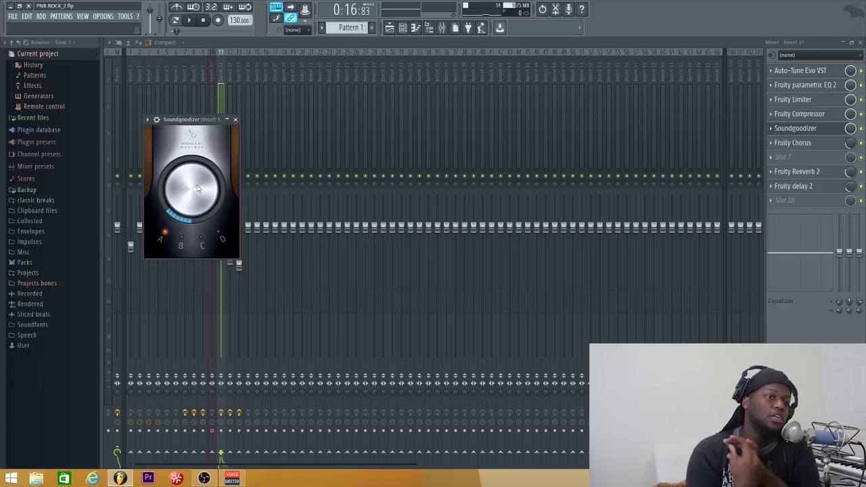
left_click(235, 119)
Review the Fruity Chorus settings on Insert 11 and set its mix level to 16%.
left_click(792, 143)
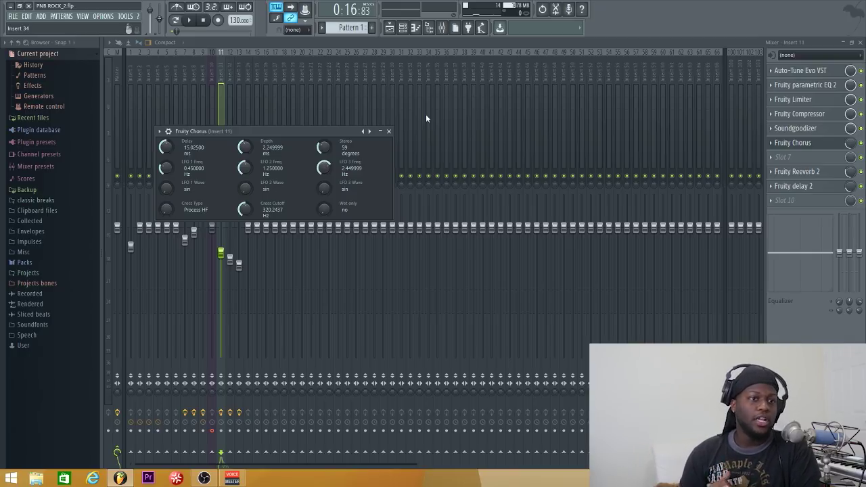
left_click(849, 143)
left_click_drag(850, 144, 849, 152)
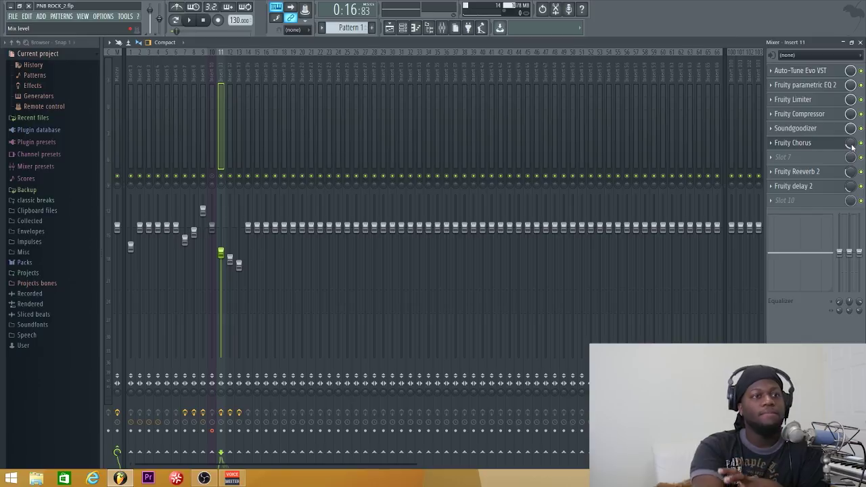
left_click_drag(851, 146, 850, 176)
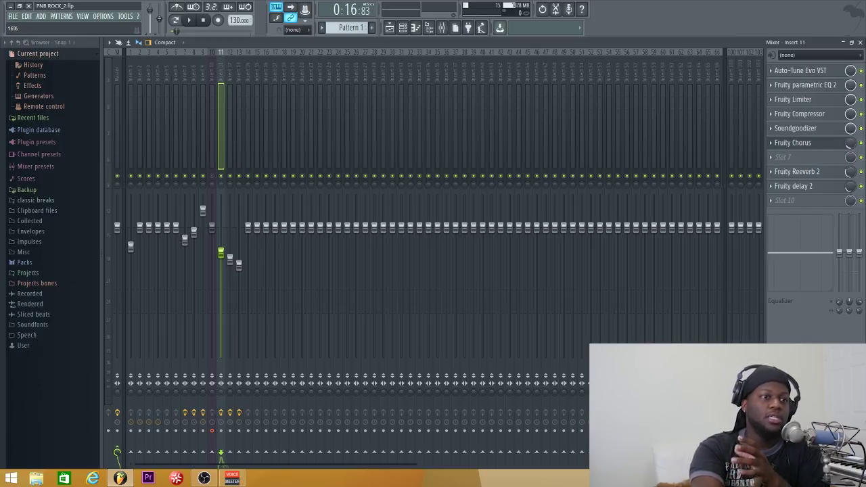
Fine-tune the Fruity Chorus mix level on Insert 11 at a low setting while listening to playback.
mouse_move(850, 142)
left_mouse_down()
mouse_move(851, 108)
mouse_move(850, 159)
mouse_move(851, 146)
left_mouse_up()
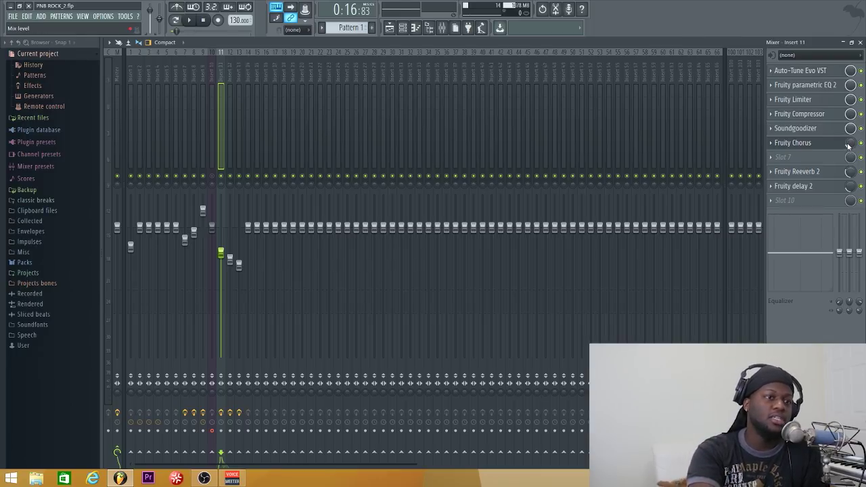
key("space")
mouse_move(848, 146)
left_mouse_down()
mouse_move(848, 92)
mouse_move(847, 145)
left_mouse_up()
key("space")
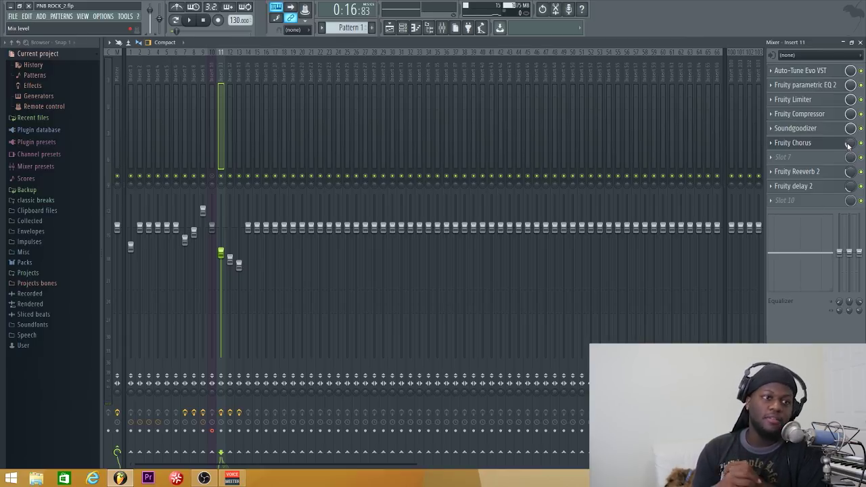
Examine the Fruity Reeverb 2 settings on Insert 11.
left_click(796, 173)
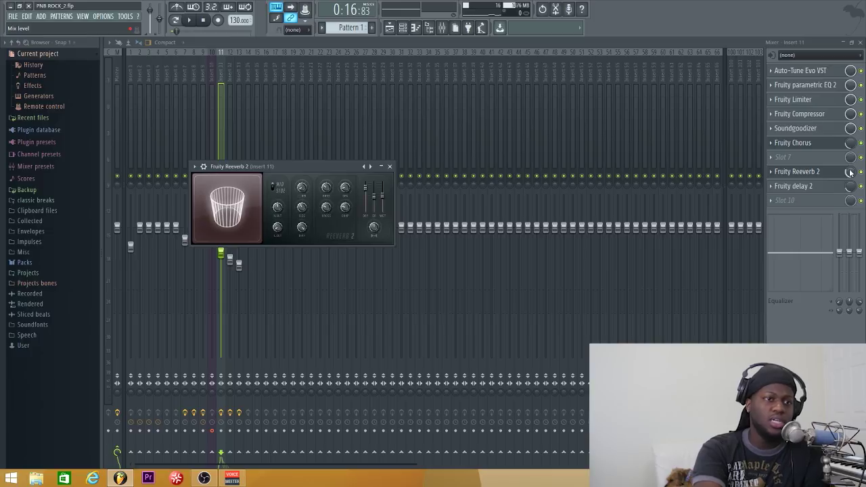
left_click(390, 167)
Set the Fruity Delay 2 mix level on Insert 11 to 22% and review the delay's feedback settings.
left_click(811, 188)
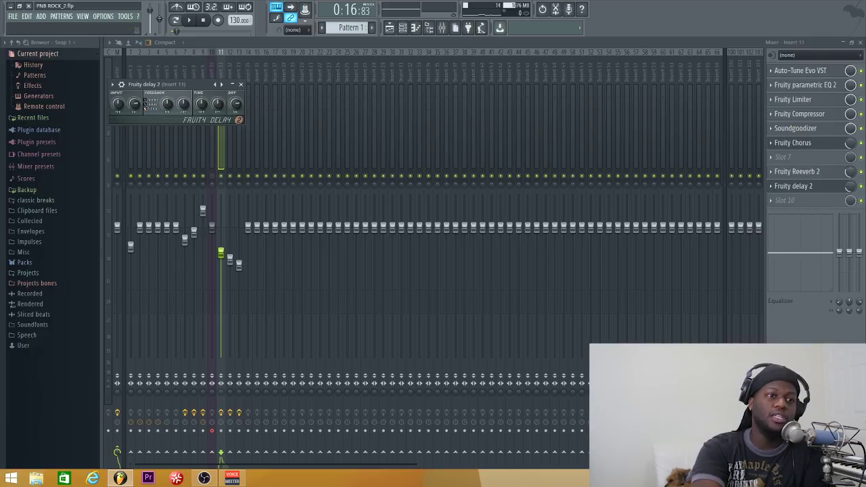
left_click(850, 186)
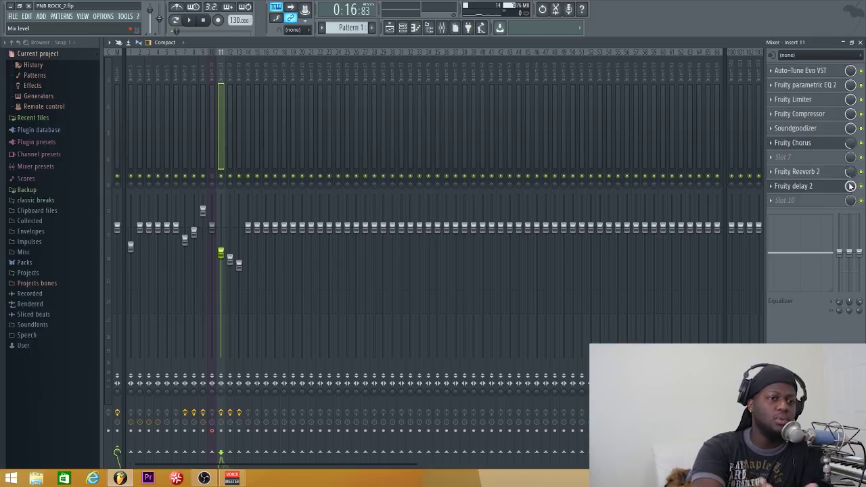
left_click_drag(850, 186, 850, 206)
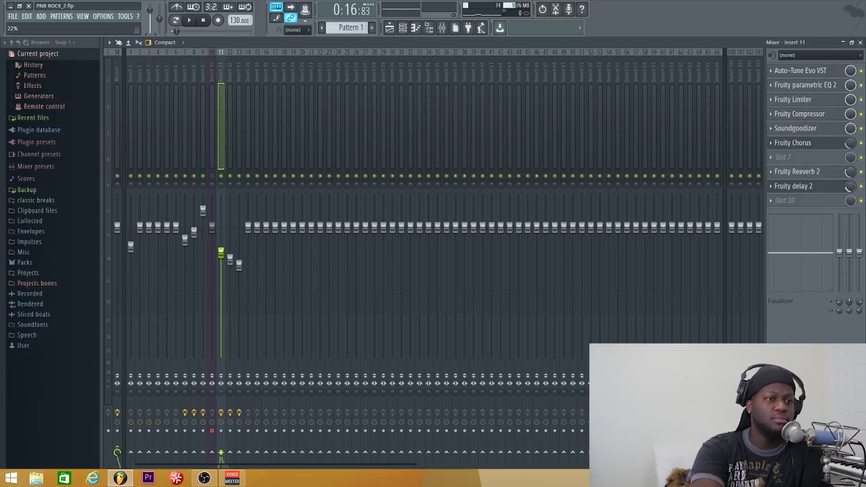
left_click(808, 185)
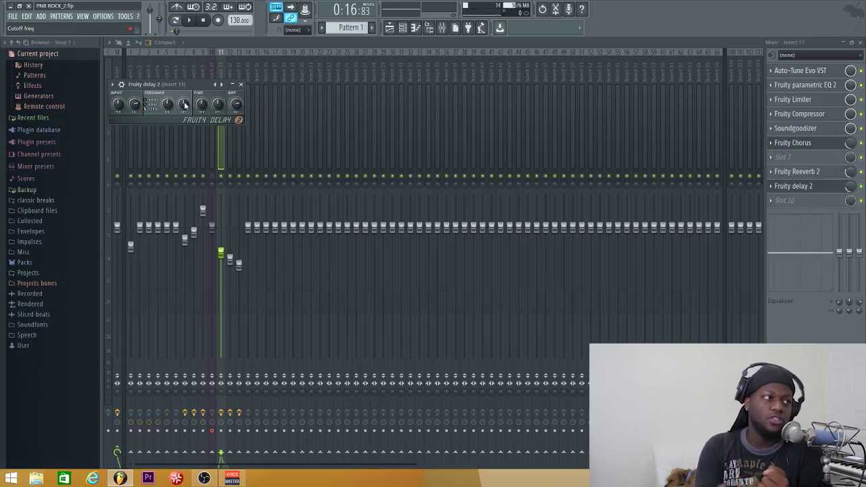
left_click(240, 84)
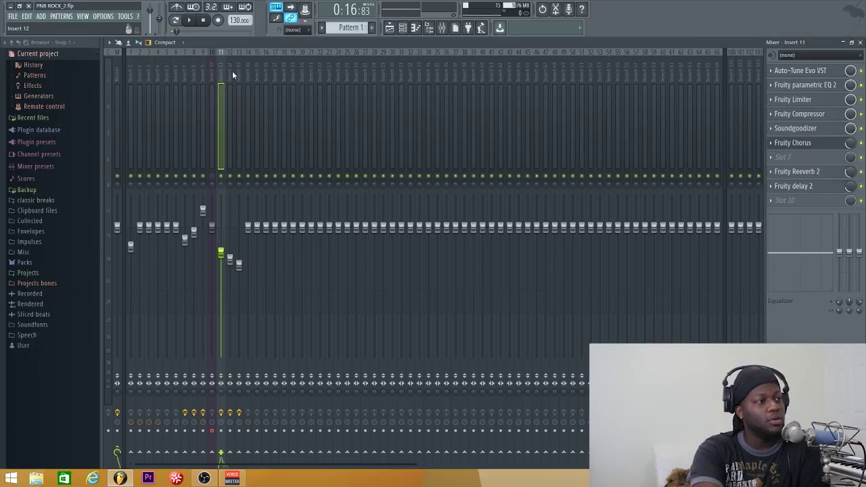
Review the Fruity Parametric EQ 2 curve on Insert 12.
left_click(232, 70)
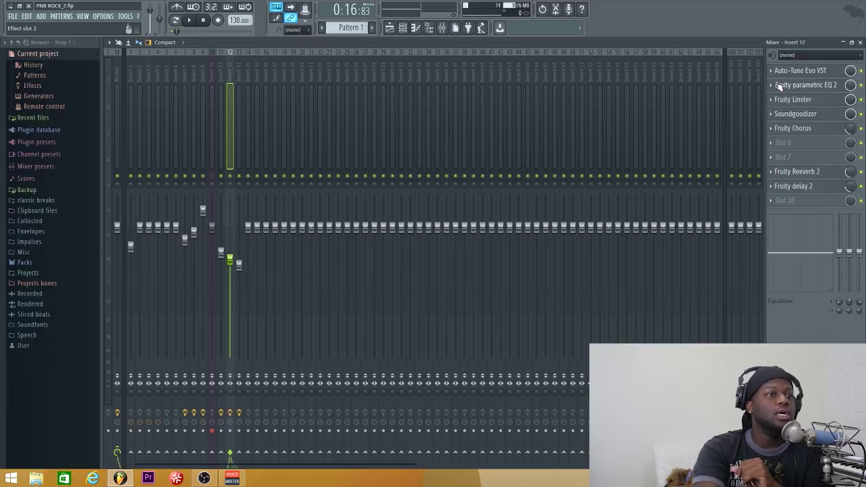
left_click(796, 88)
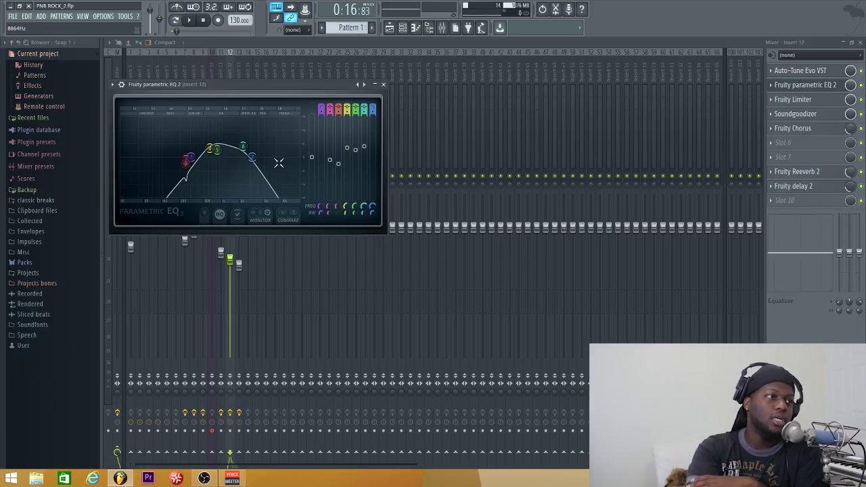
left_click(383, 84)
Mute Tracks 10, 9, 8 and 7 in the Playlist and play back the remaining Track 14 vocals.
left_click(859, 42)
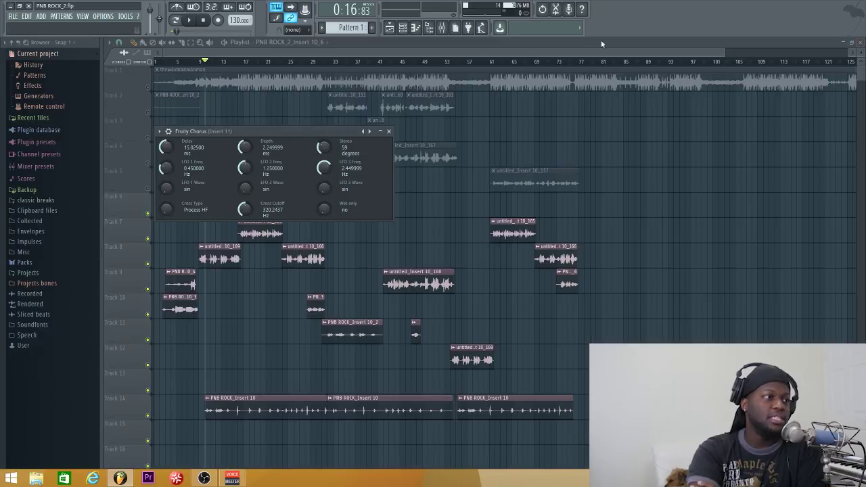
left_click(380, 131)
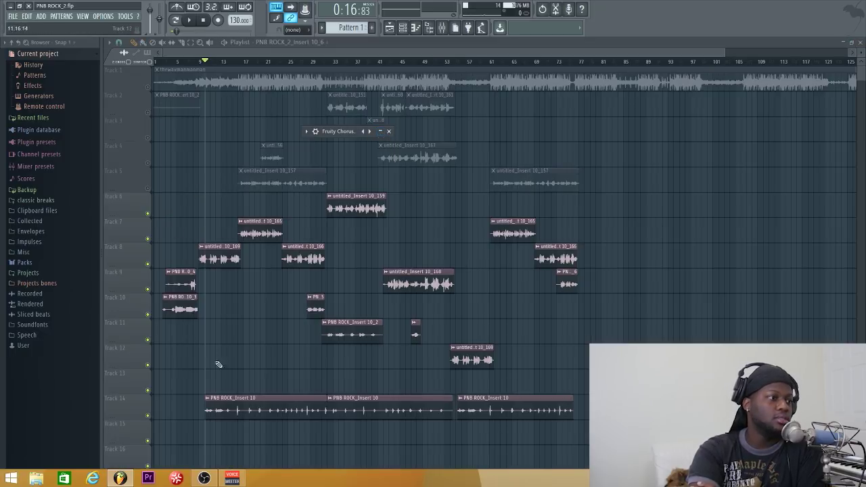
left_click(148, 313)
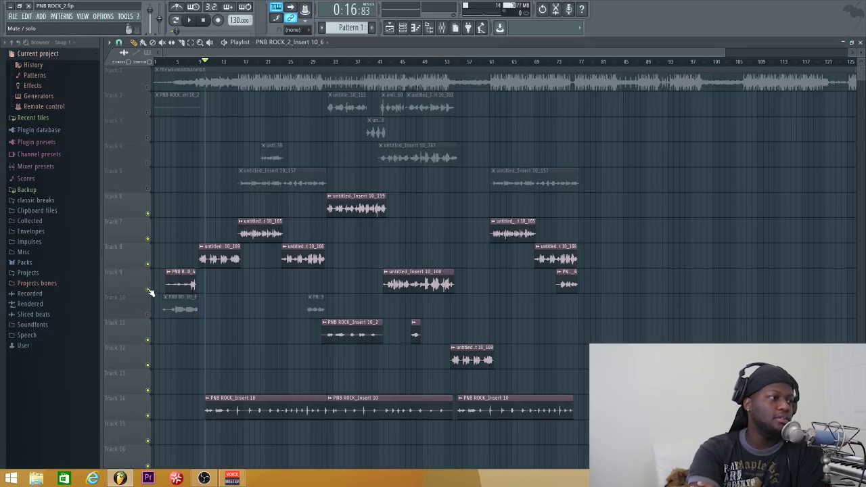
left_click(148, 289)
left_click(148, 264)
left_click(148, 240)
key("space")
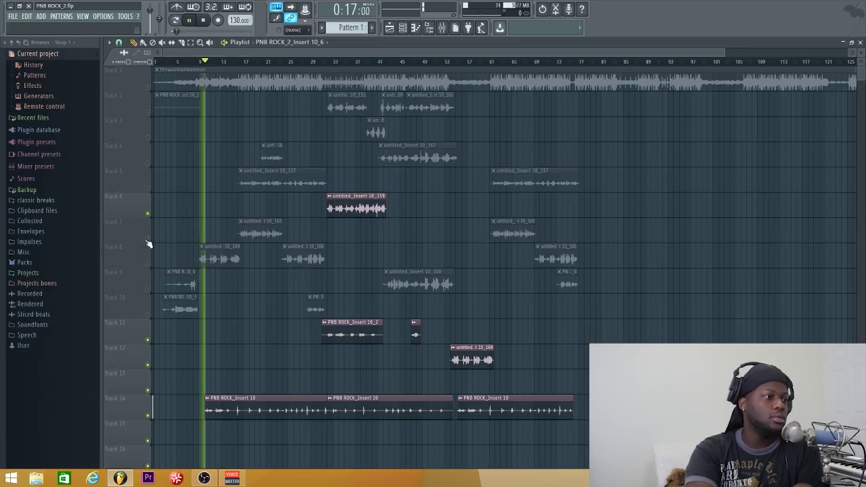
Check the active insert levels in the Mixer, stop playback and review the Fruity Parametric EQ 2 curve on Insert 11.
left_click(441, 27)
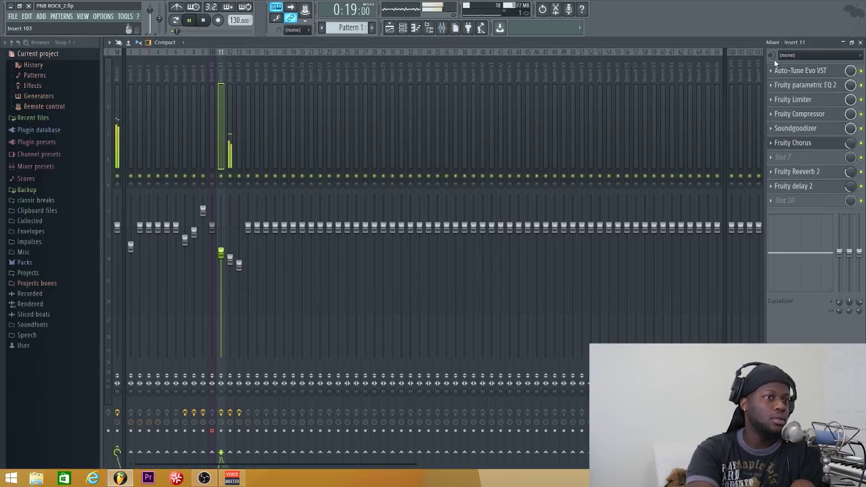
key("space")
left_click(782, 84)
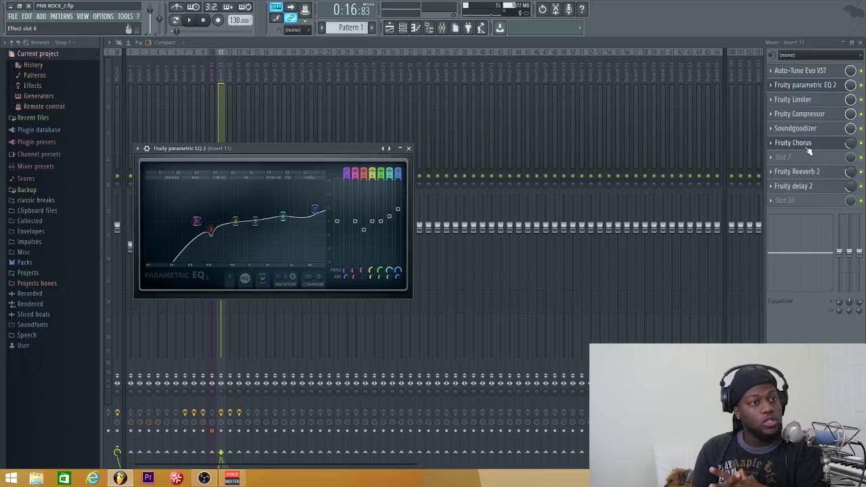
Set the Fruity Reeverb 2 mix level on Insert 11 to 41% and the Fruity Delay 2 mix level to 25%.
left_click(850, 172)
left_click_drag(850, 171, 850, 171)
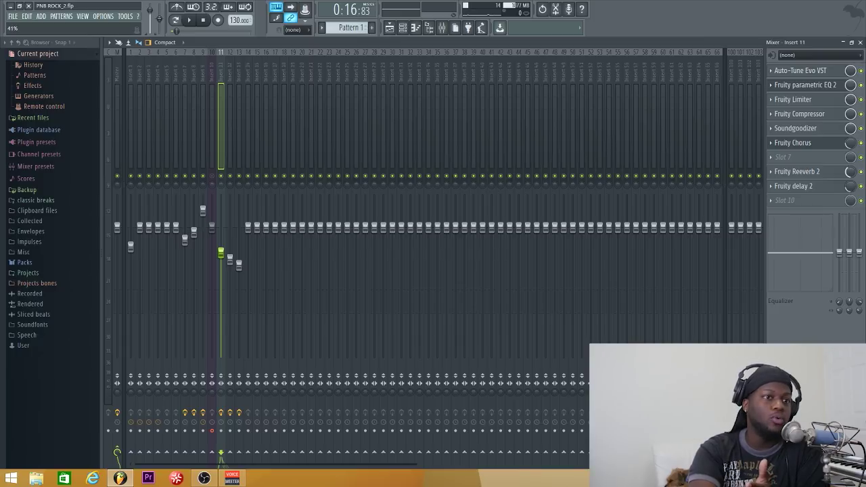
left_click_drag(850, 171, 851, 177)
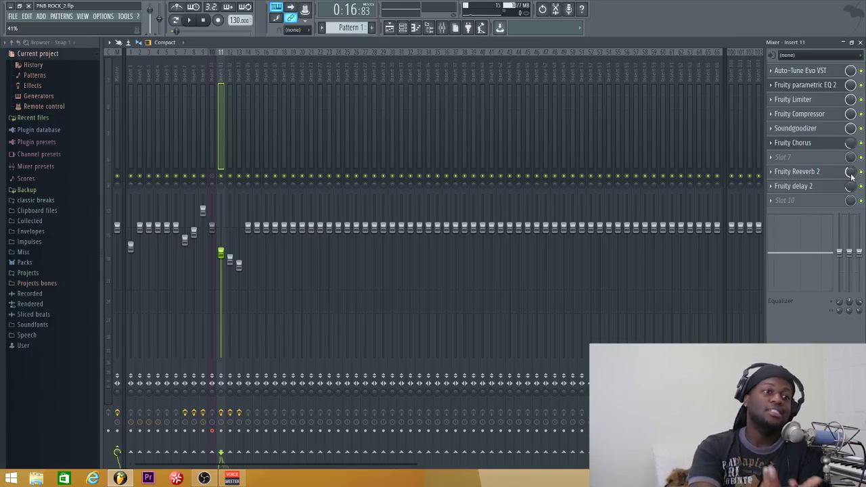
left_click(850, 188)
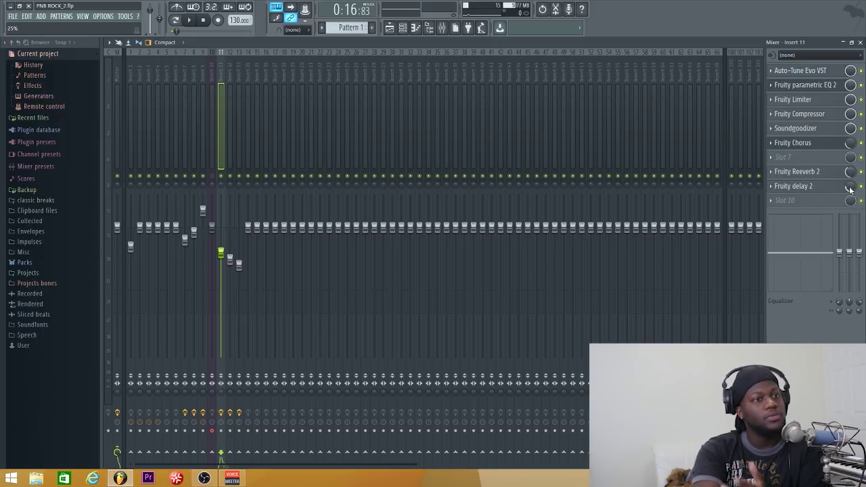
Mute Track 14 in the Playlist and play the song from the start of the Track 6 clip.
left_click(229, 71)
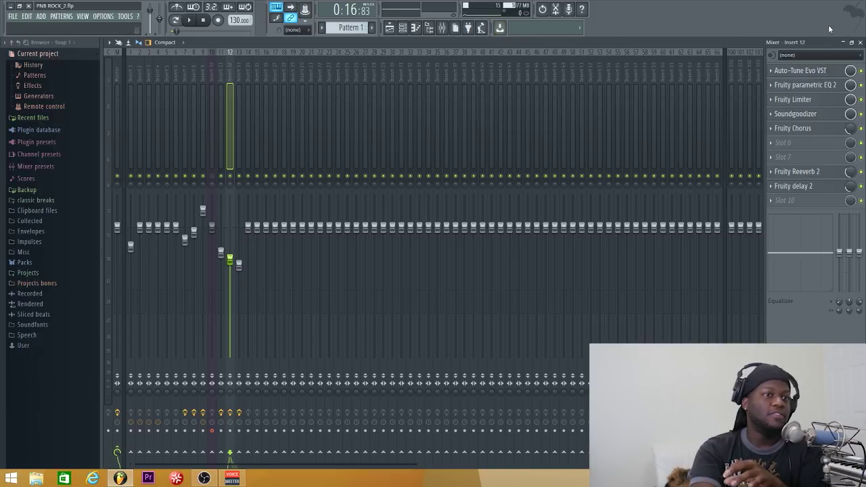
left_click(859, 42)
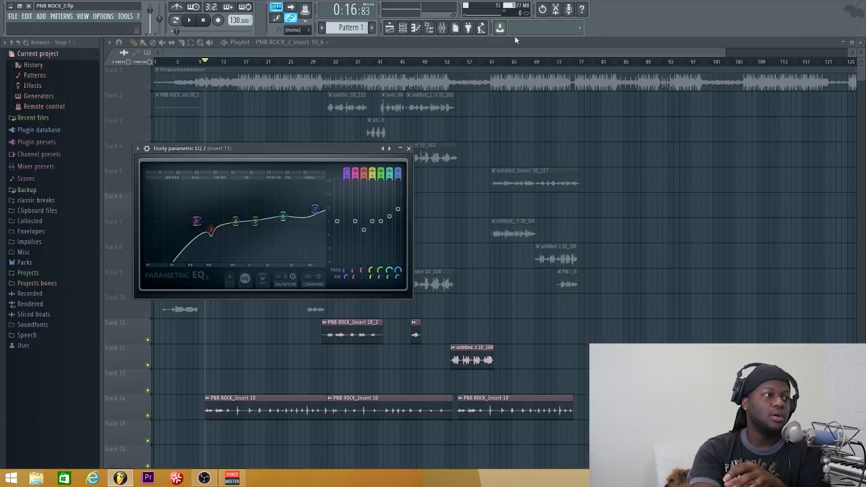
left_click(408, 148)
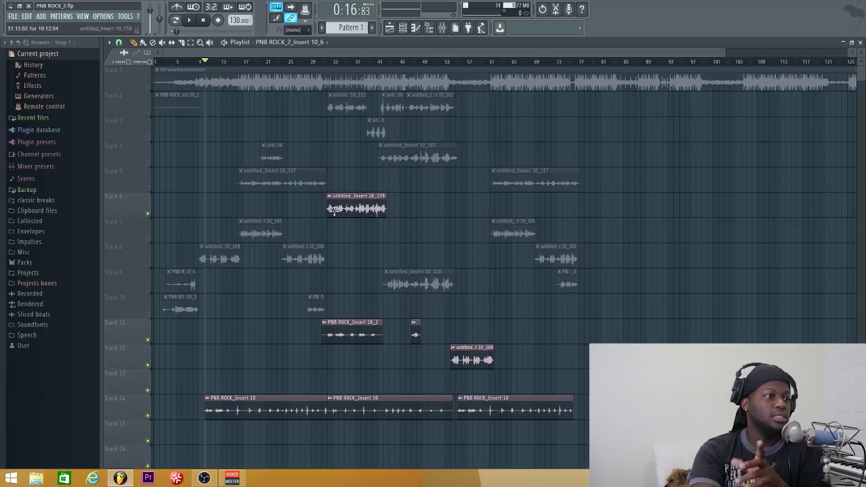
left_click(333, 64)
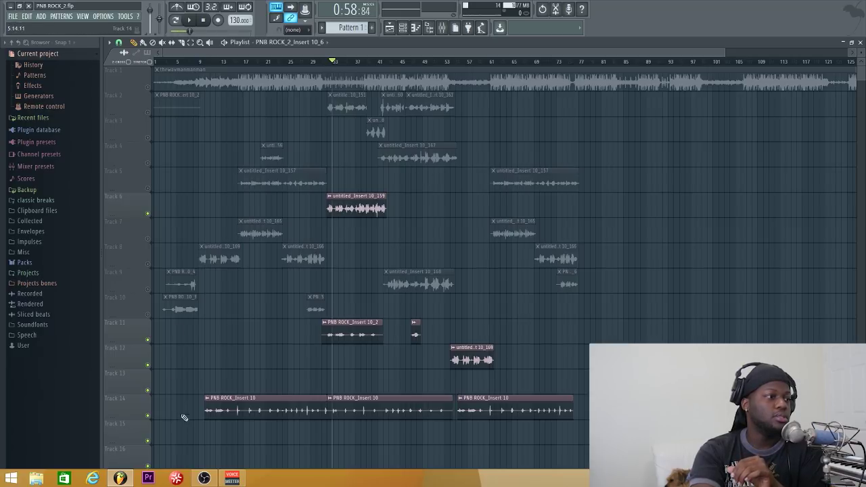
left_click(147, 415)
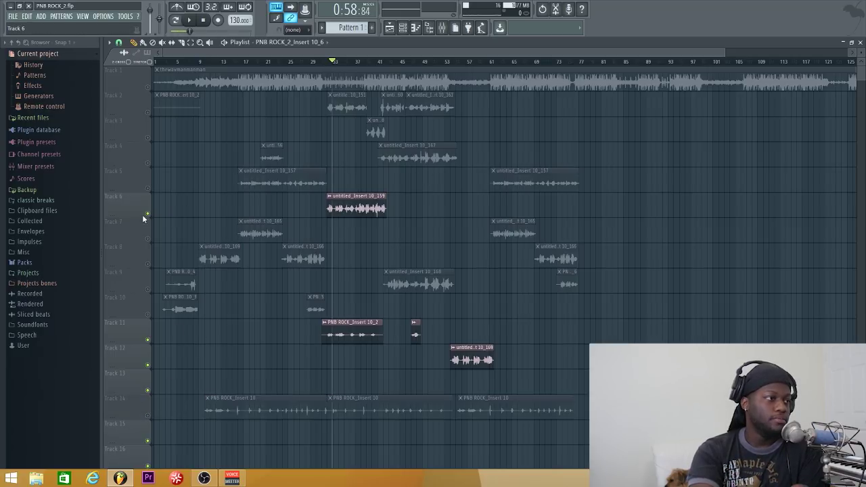
key("space")
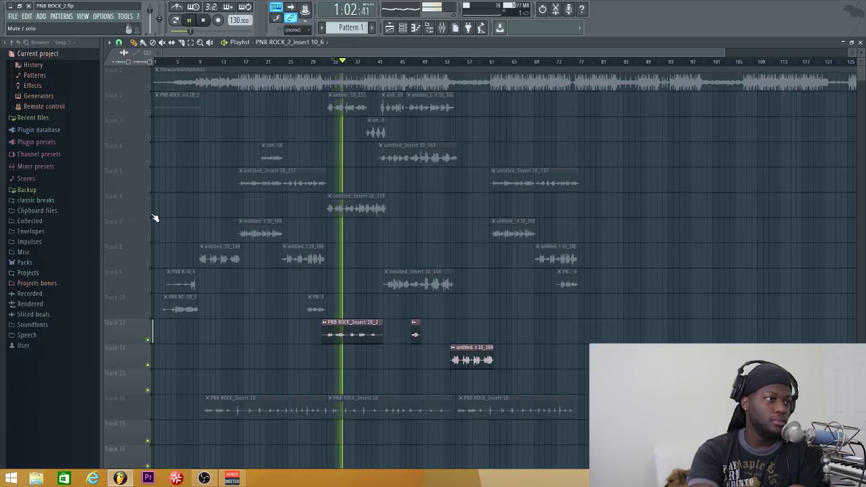
Compare playback of the Track 11 vocals with Track 6 muted and unmuted, leaving Track 6 muted.
left_click(147, 214)
key("space")
key("space")
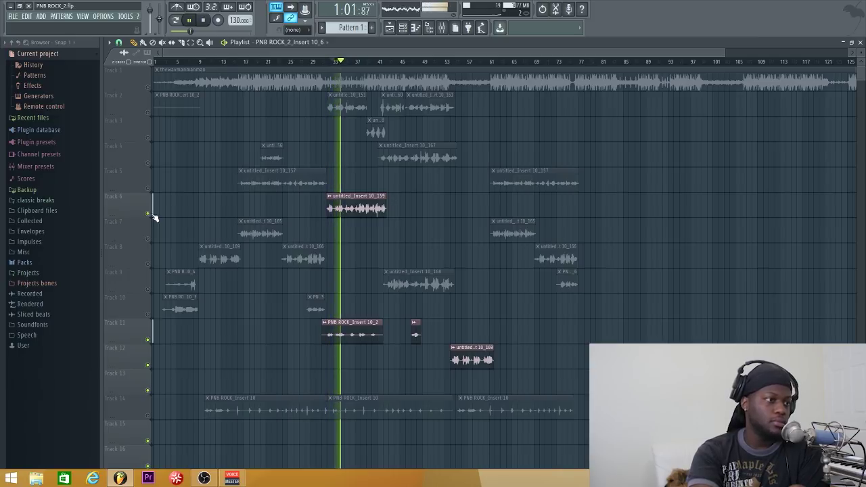
key("space")
left_click(152, 215)
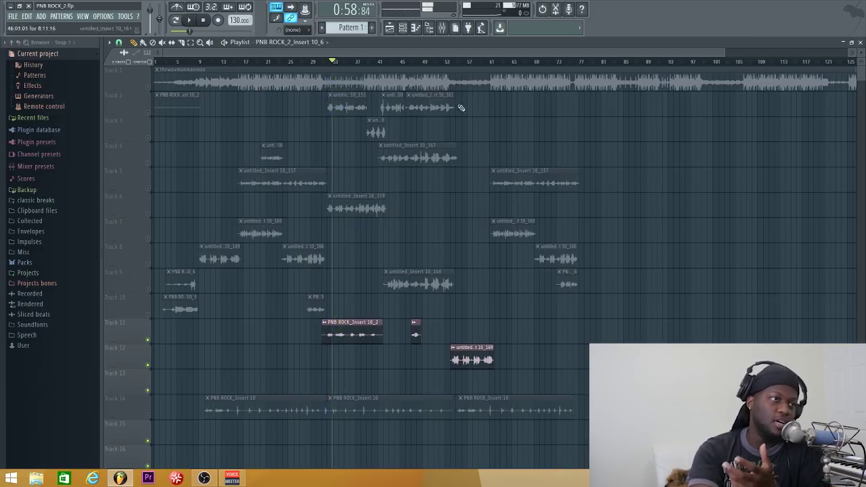
Select Insert 13 in the Mixer and review its Fruity Parametric EQ 2 curve.
left_click(442, 28)
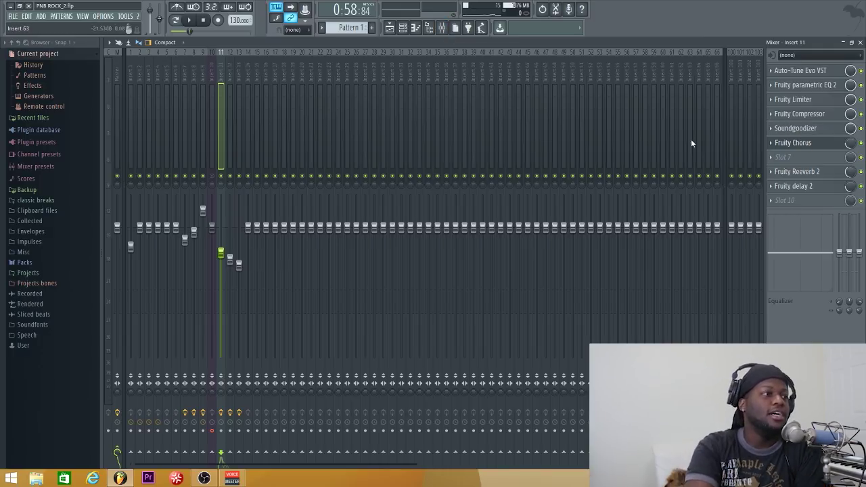
left_click(242, 70)
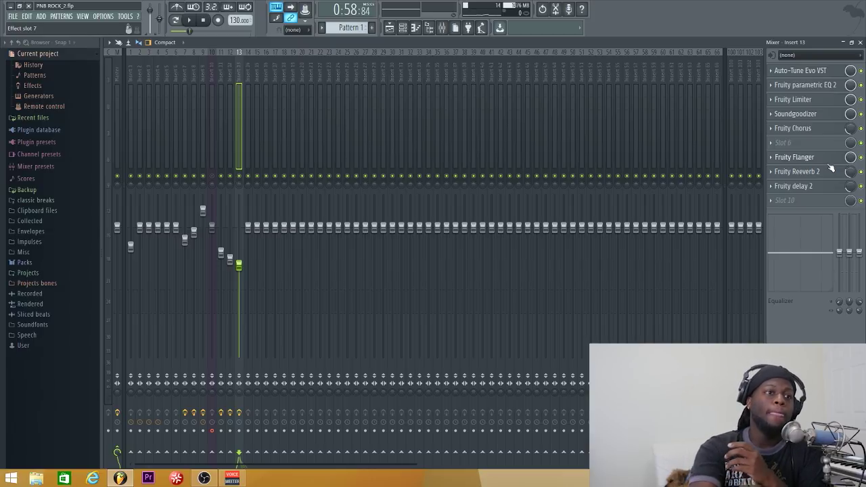
left_click(793, 88)
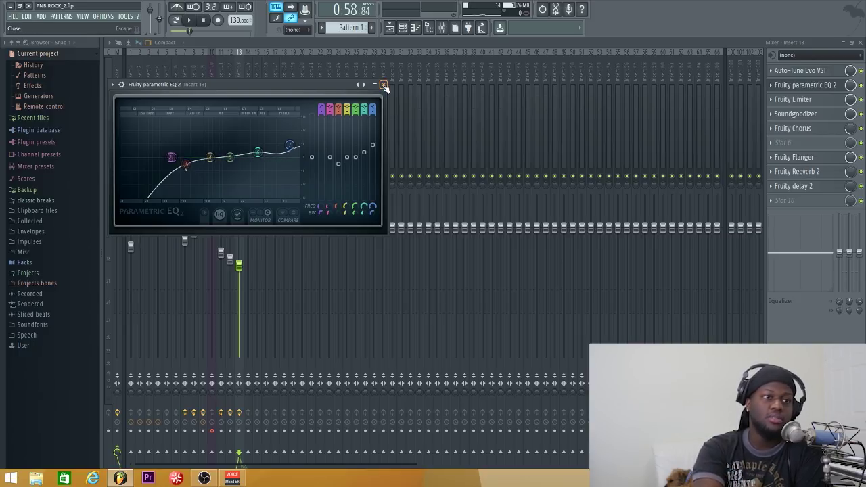
left_click(384, 85)
Review the Soundgoodizer and Fruity Flanger settings on Insert 13.
left_click(795, 114)
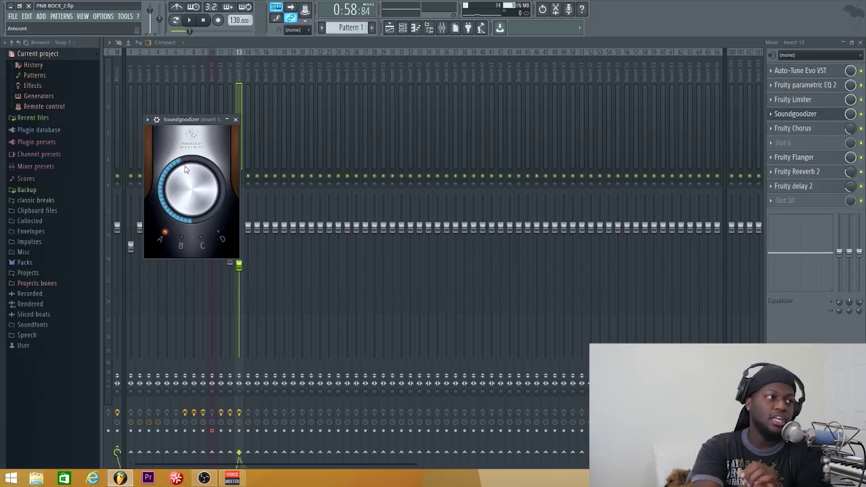
left_click(235, 120)
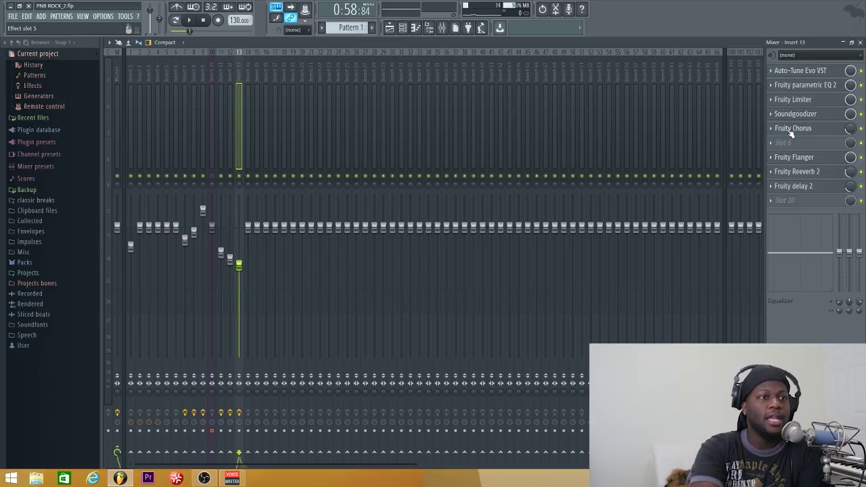
left_click(808, 160)
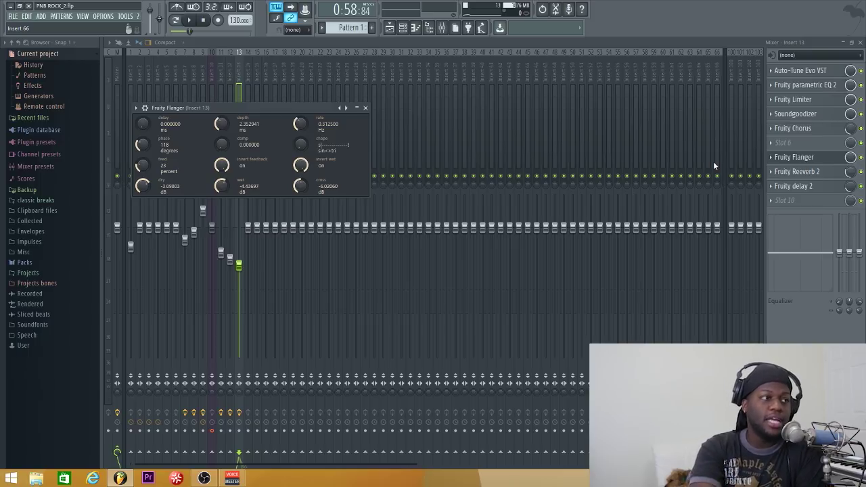
left_click(366, 108)
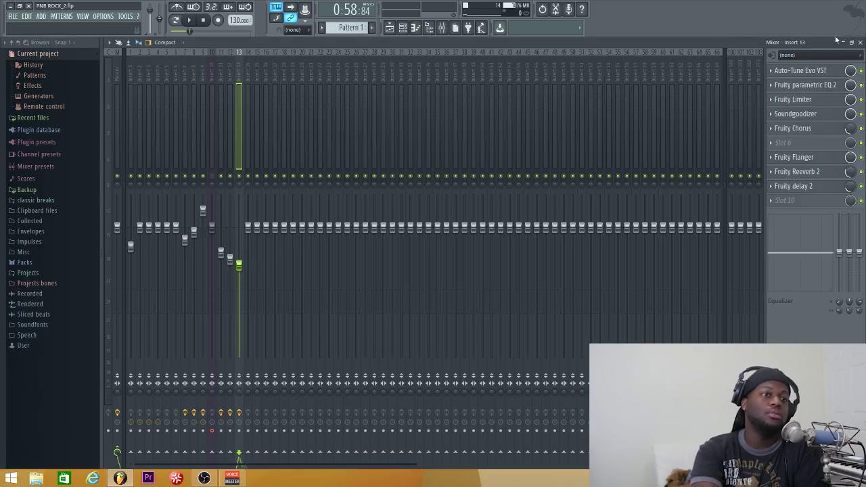